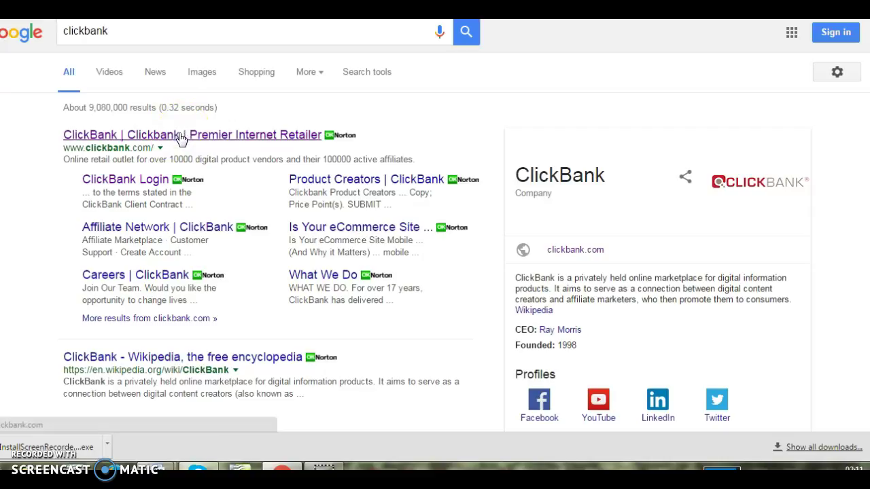
Open the ClickBank website from the search results and bring up its account sign-up form
left_click(180, 139)
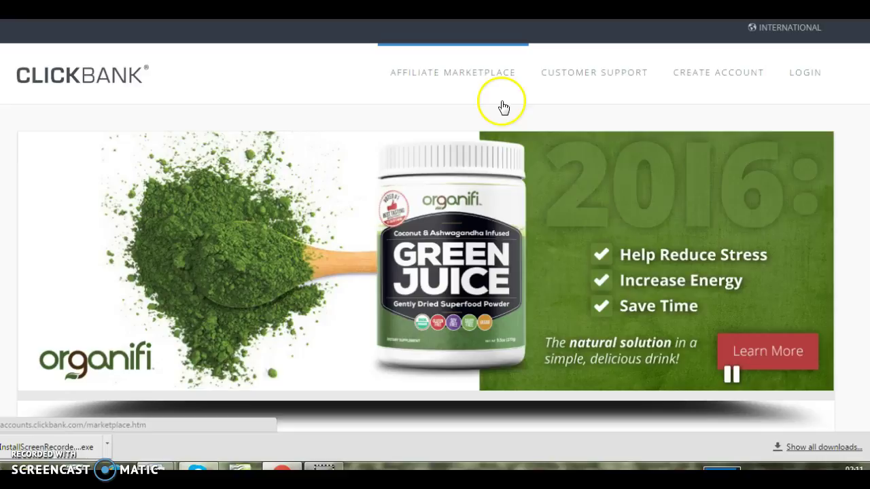
left_click(699, 80)
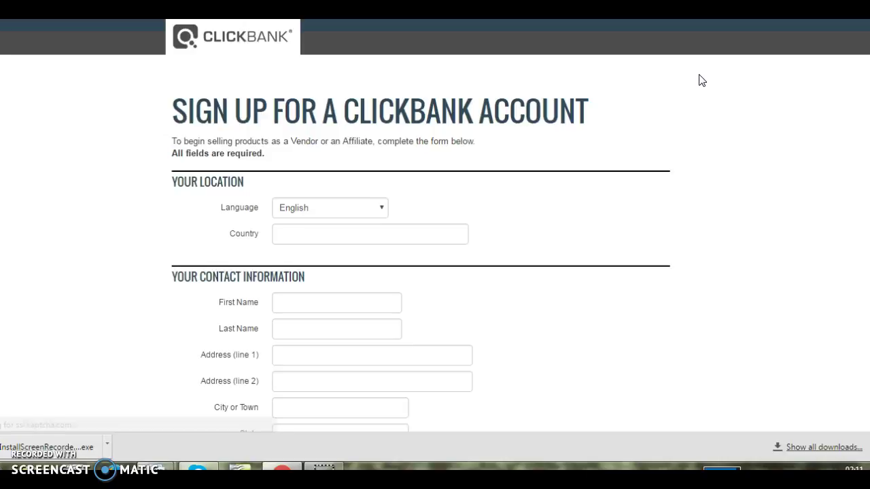
left_click(696, 85)
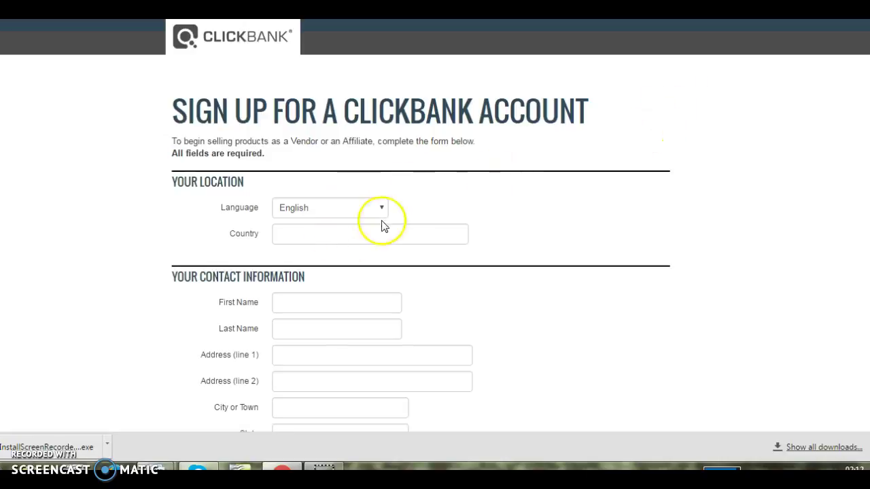
Set the country in the sign-up form to United Kingdom
left_click(343, 233)
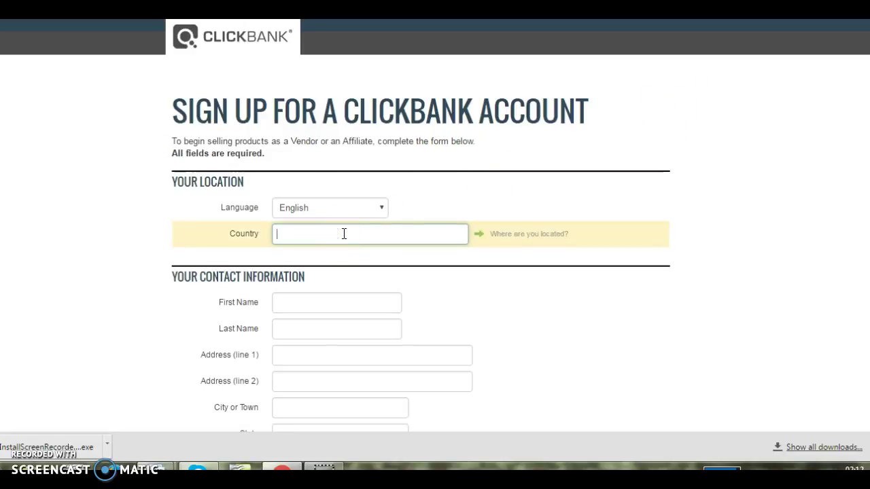
type("United")
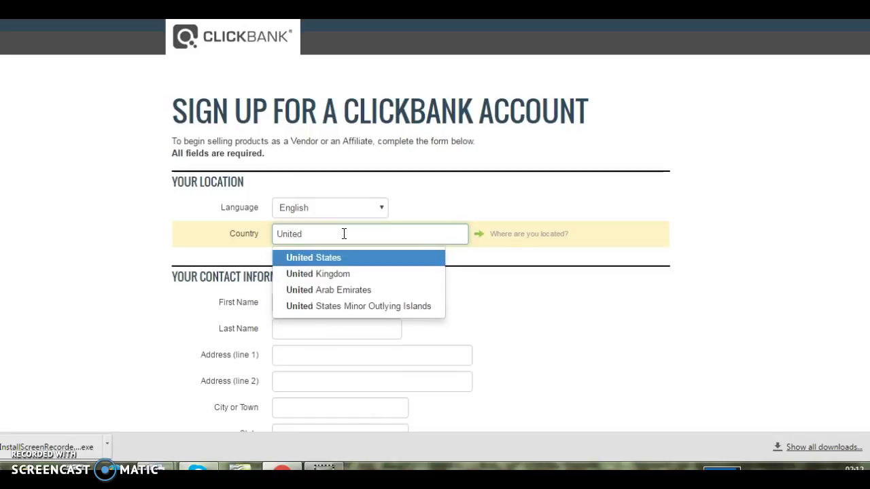
left_click(322, 274)
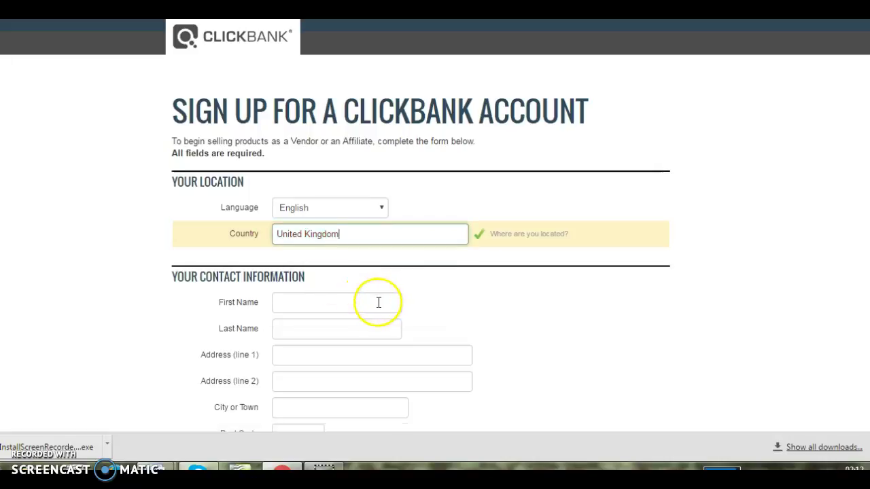
Look through the contact information fields, from first name to the HTML email format option, leaving the text fields blank
left_click(379, 302)
left_click(373, 326)
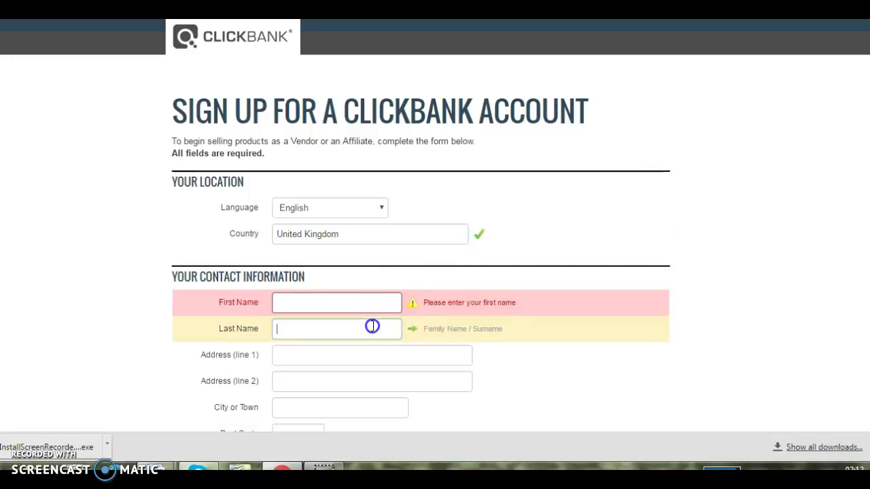
left_click(361, 350)
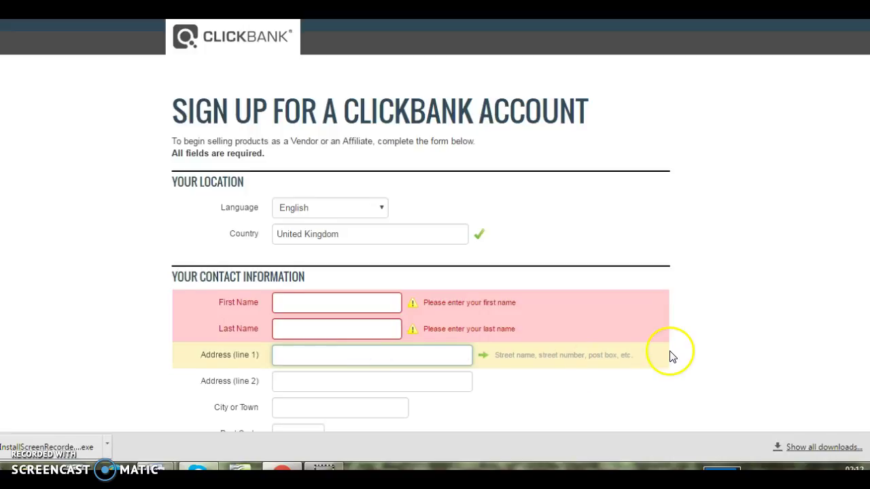
scroll(671, 356, "down", 5)
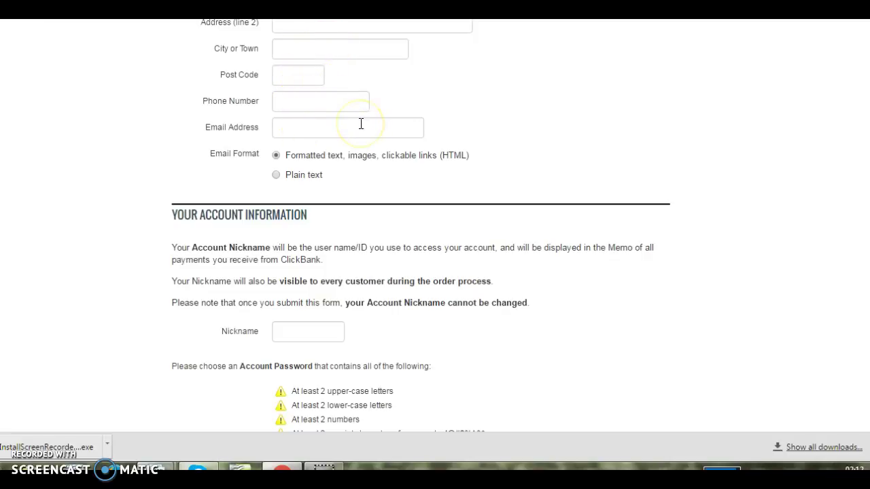
left_click(276, 155)
scroll(431, 340, "down", 2)
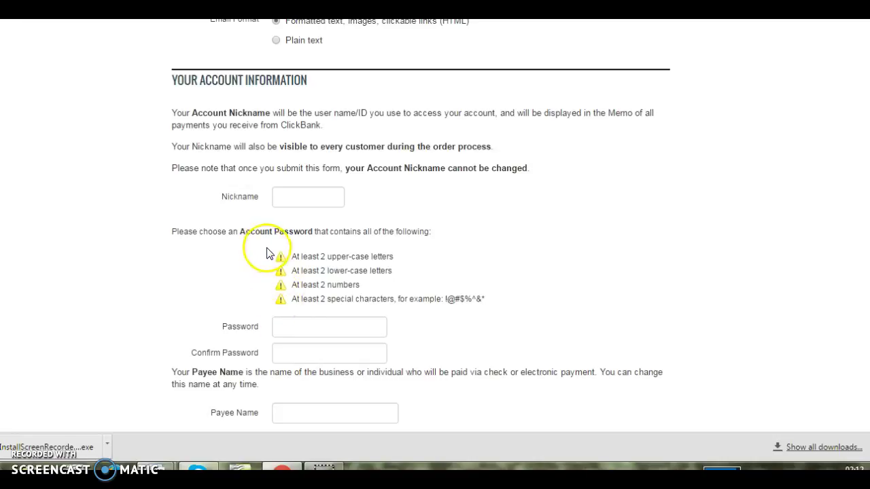
Examine the account password requirements, including the special character examples, and the password and payee name fields
left_click_drag(269, 256, 486, 305)
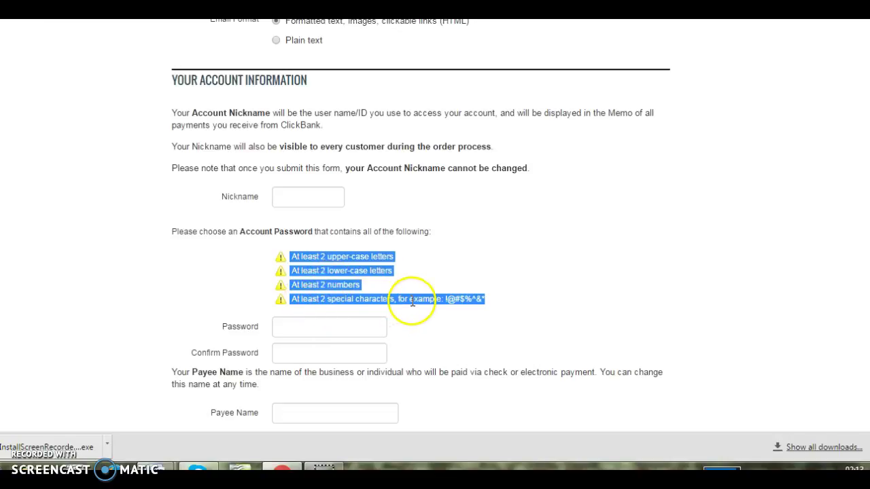
left_click(443, 300)
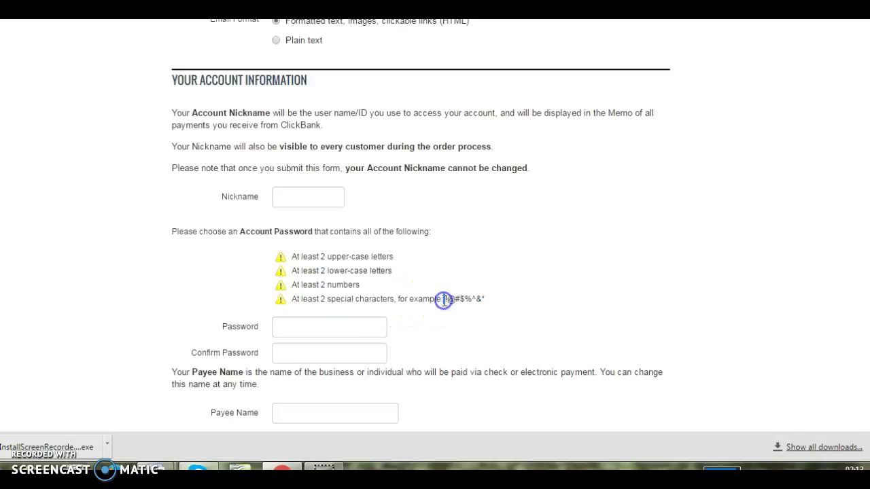
left_click_drag(444, 300, 479, 304)
left_click(296, 326)
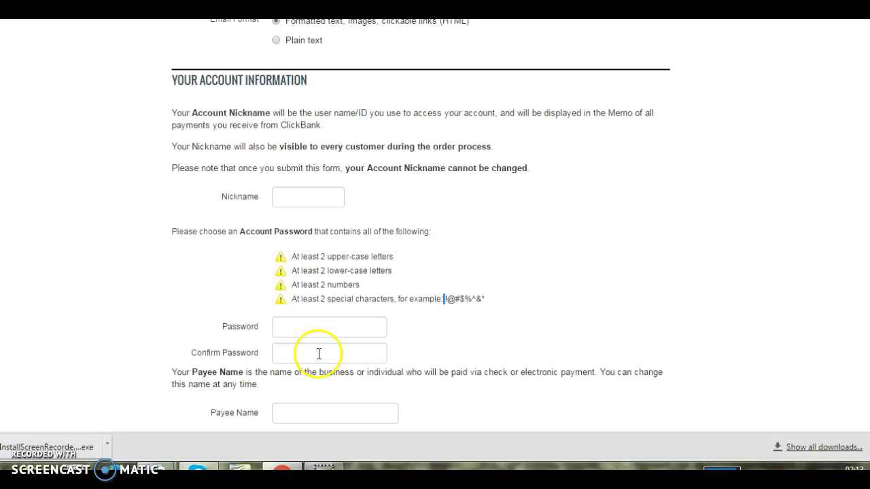
scroll(501, 342, "down", 2)
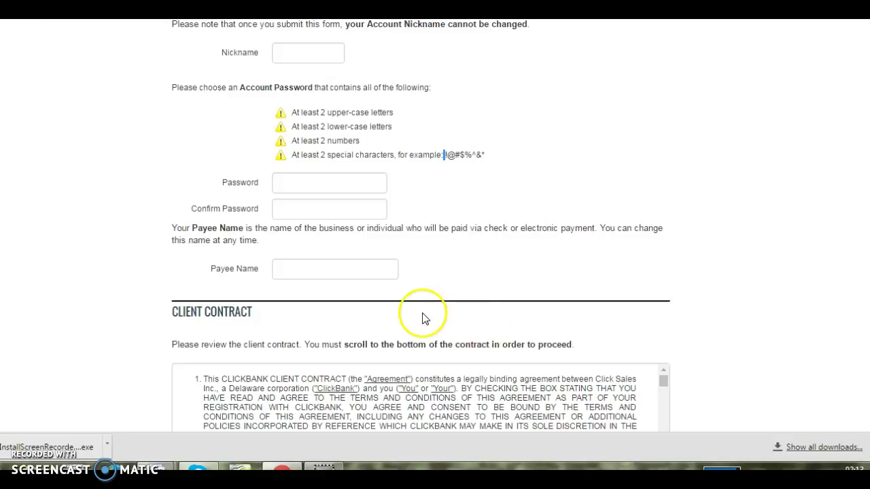
left_click(305, 275)
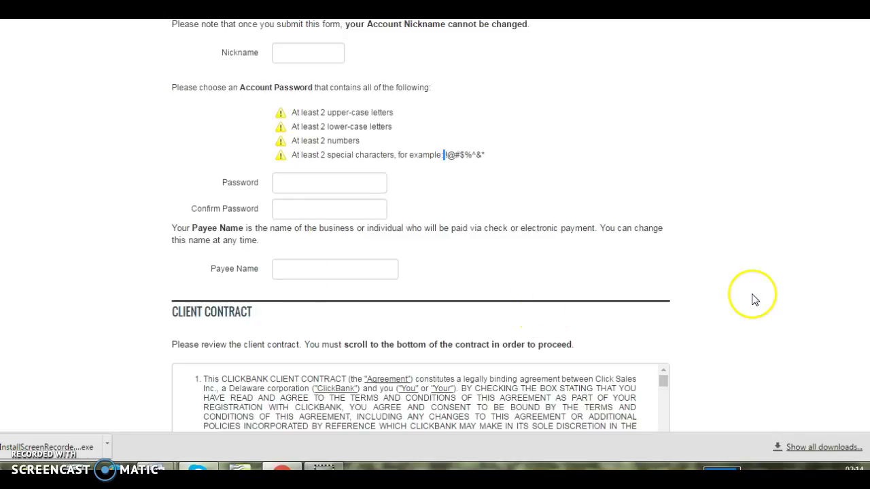
Review the client contract through to its final clause
scroll(753, 299, "down", 4)
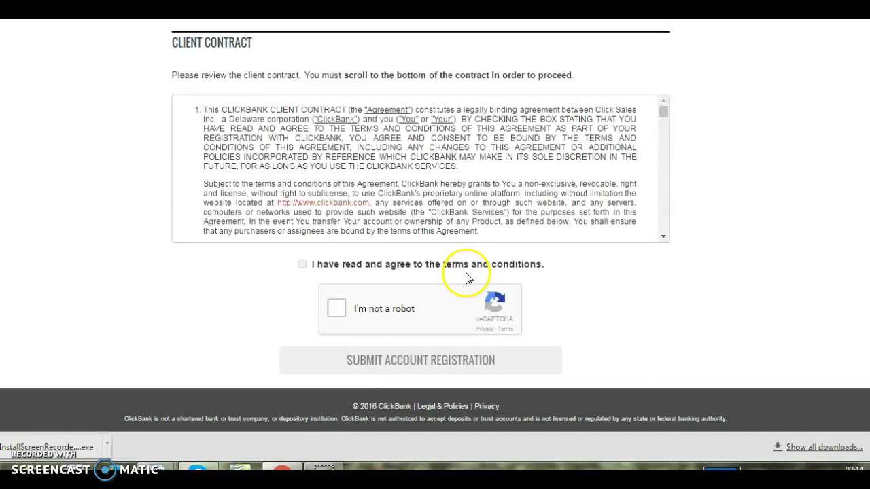
left_click(663, 236)
left_click_drag(664, 235, 664, 235)
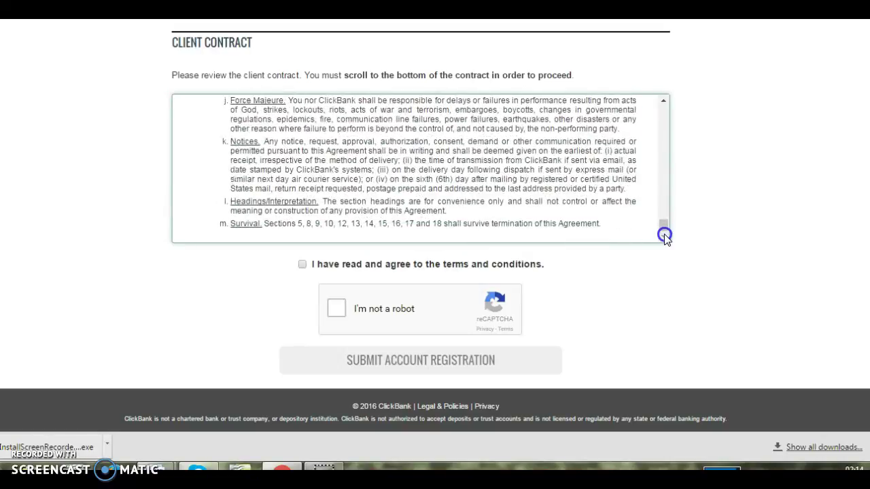
left_click(474, 212)
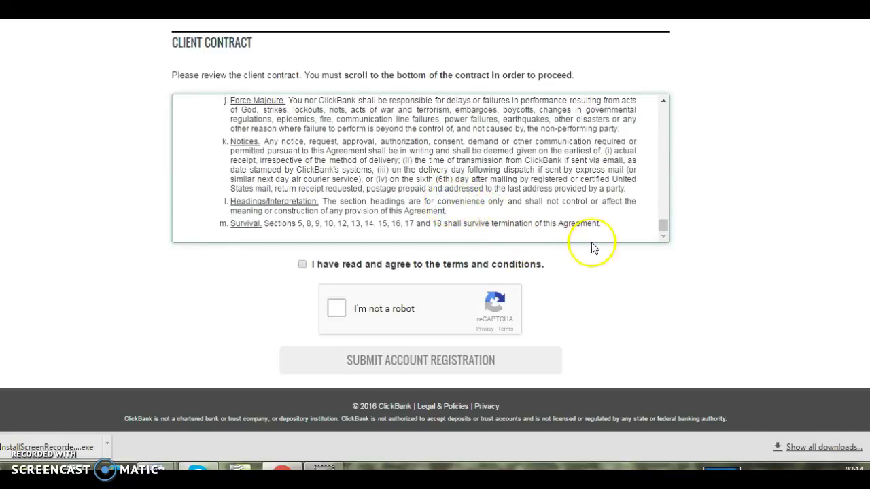
left_click_drag(603, 225, 344, 72)
left_click_drag(312, 63, 404, 198)
left_click(405, 200)
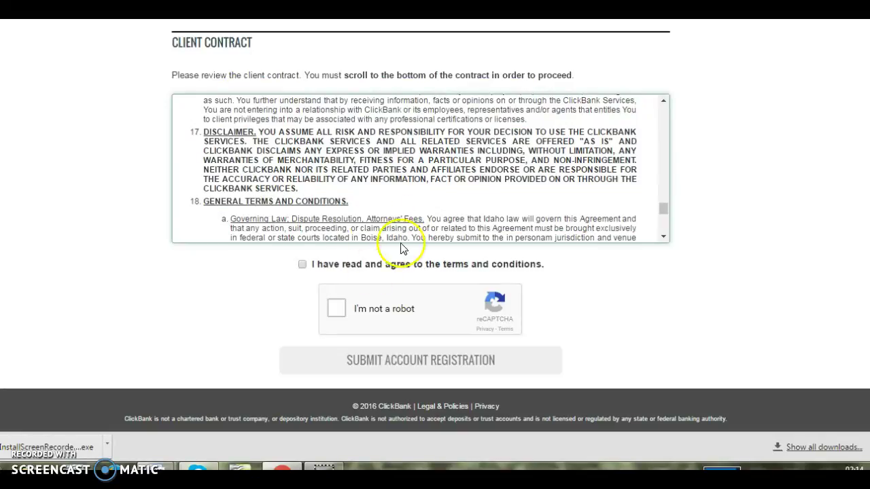
left_click(662, 237)
scroll(661, 238, "down", 10)
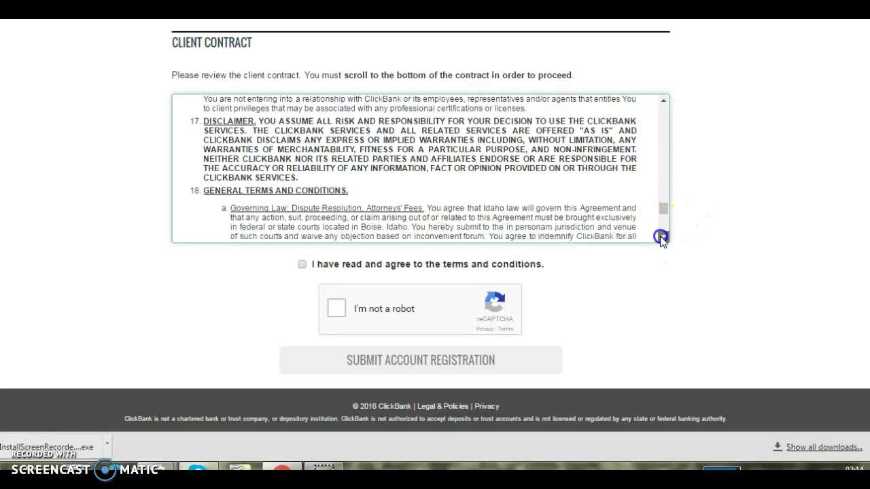
scroll(662, 238, "down", 4)
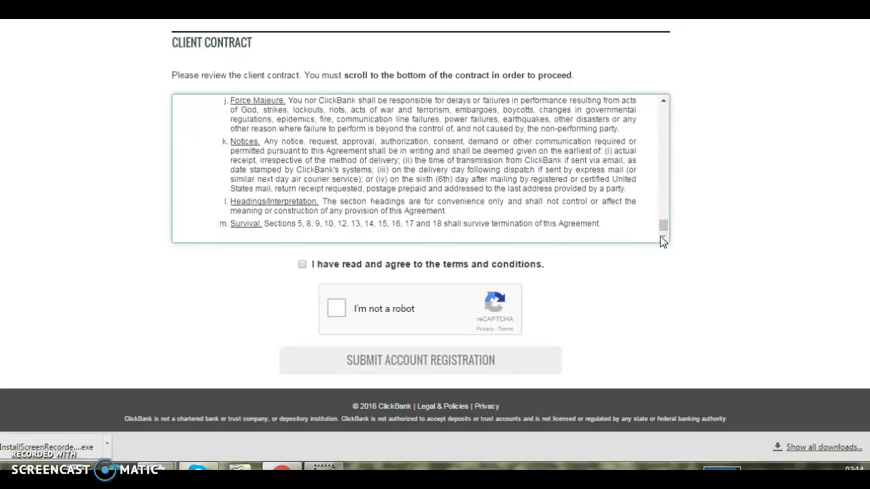
Try agreeing to the terms and conditions for the account registration, and withdraw the agreement
left_click(301, 265)
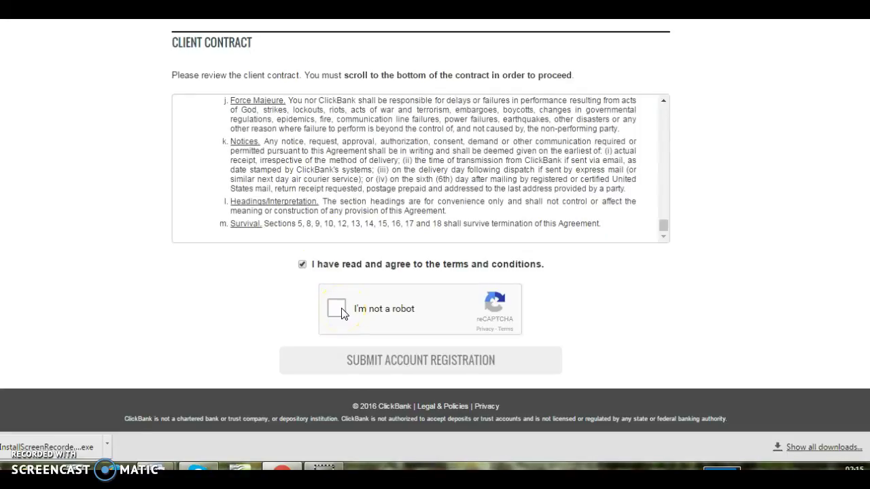
left_click(388, 373)
left_click(301, 265)
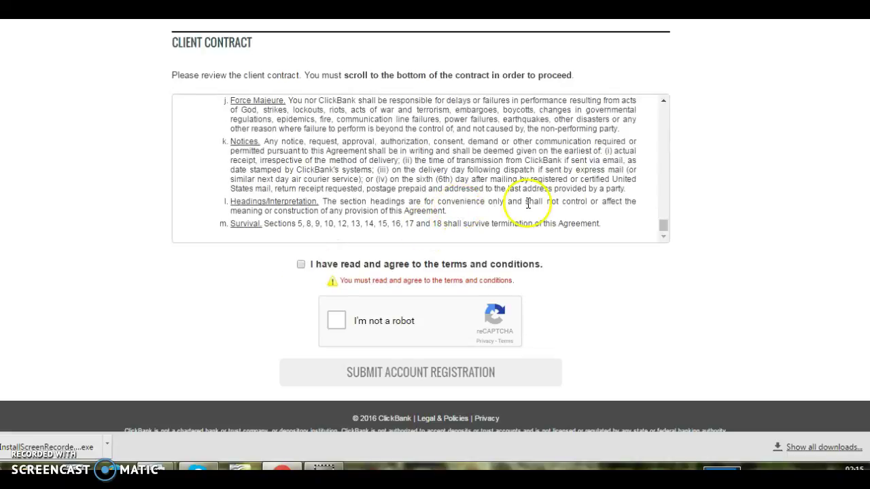
Leave the sign-up form for the ClickBank home page and open the account login page
middle_click(722, 217)
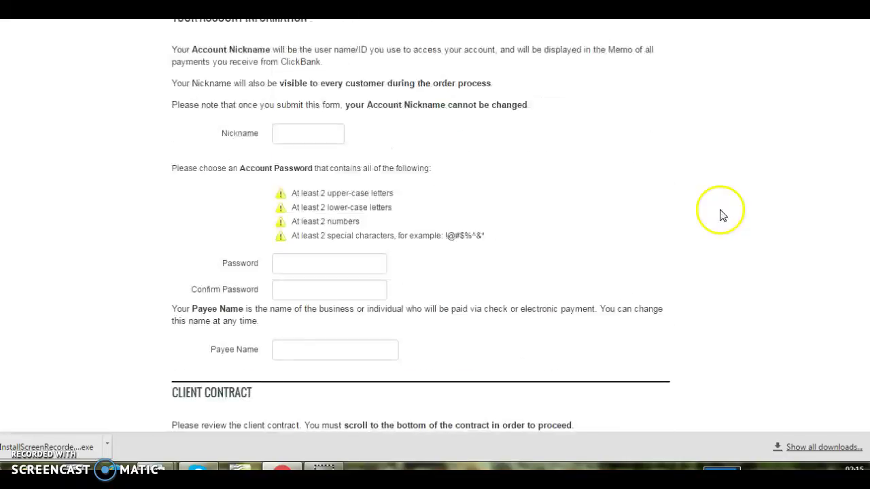
left_click(722, 216)
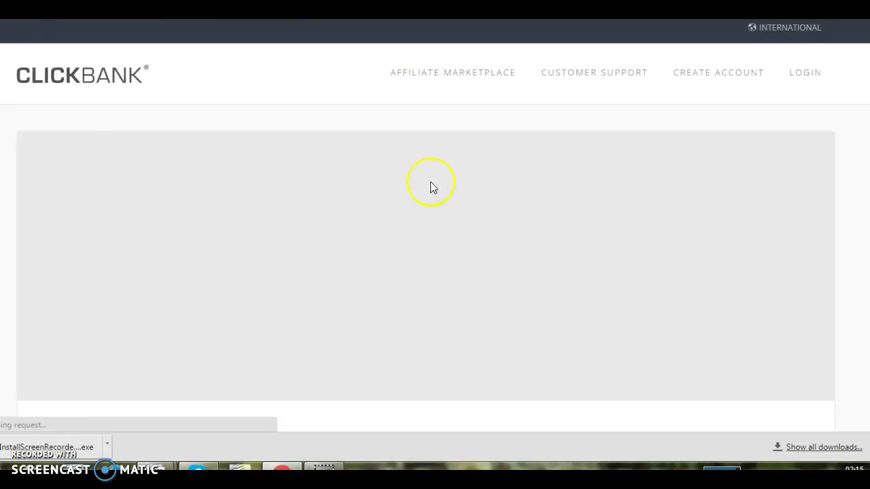
left_click(795, 77)
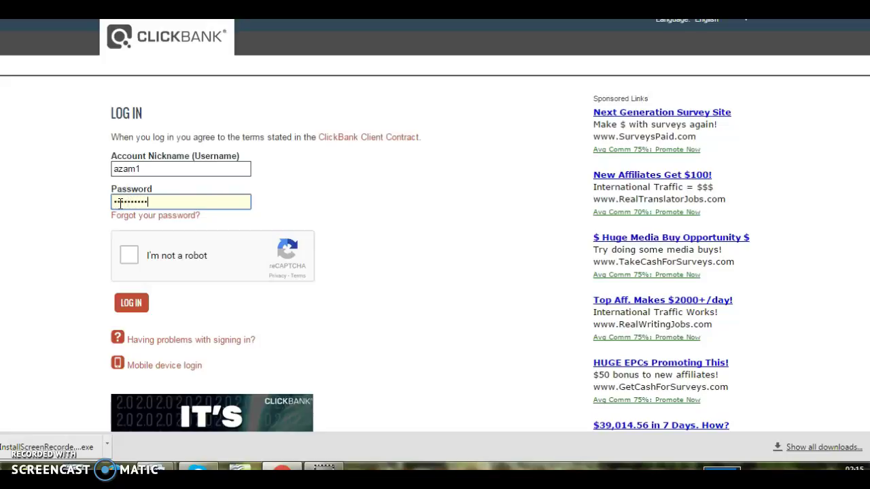
Complete the login's robot check by selecting the four images with rivers and verifying them
left_click(126, 254)
left_click(148, 307)
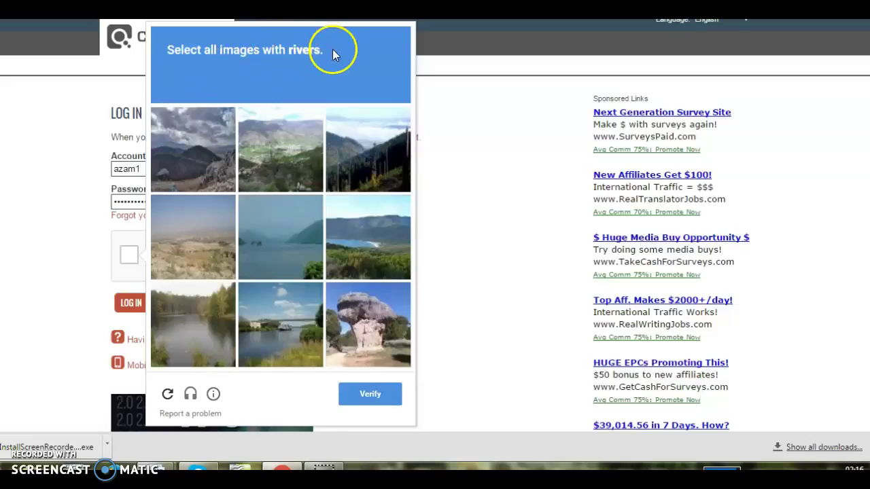
left_click(353, 229)
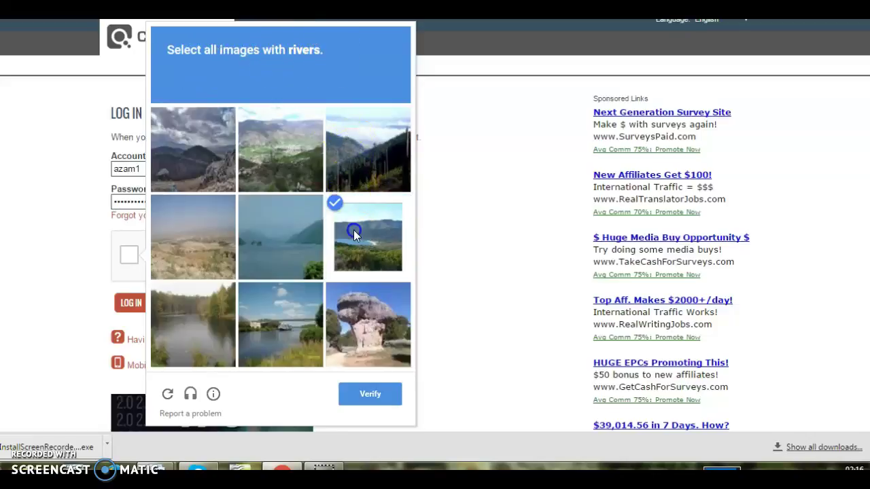
left_click(275, 254)
left_click(270, 317)
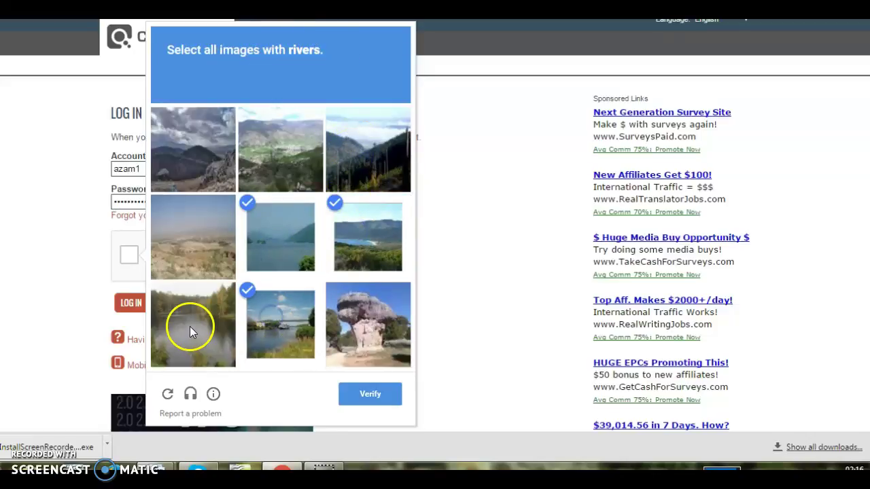
left_click(190, 326)
left_click(343, 393)
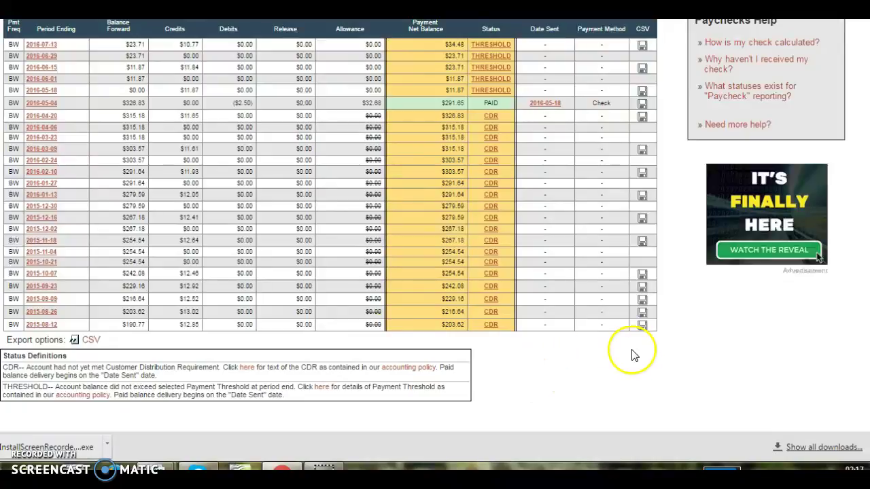
Leave the paychecks report and open the product marketplace
scroll(633, 349, "up", 1)
scroll(632, 353, "up", 2)
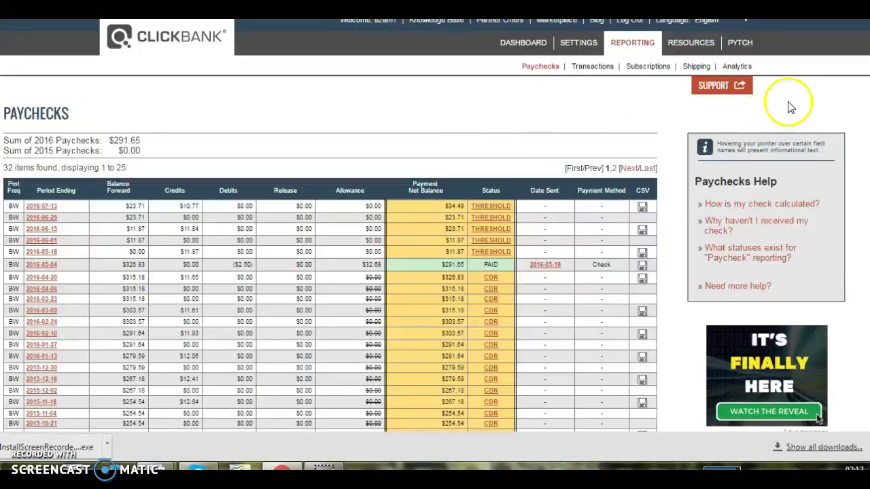
left_click(555, 22)
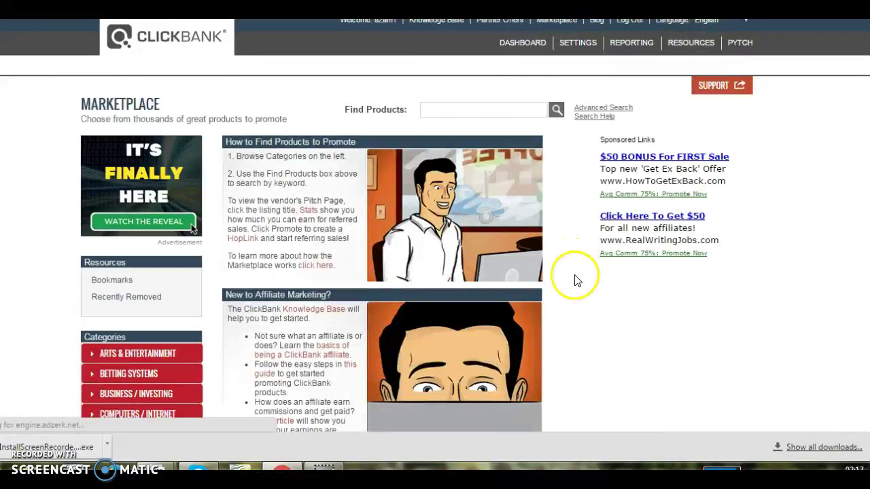
Open the Health & Fitness category from the marketplace's category list
middle_click(582, 294)
scroll(583, 295, "down", 10)
scroll(585, 296, "up", 6)
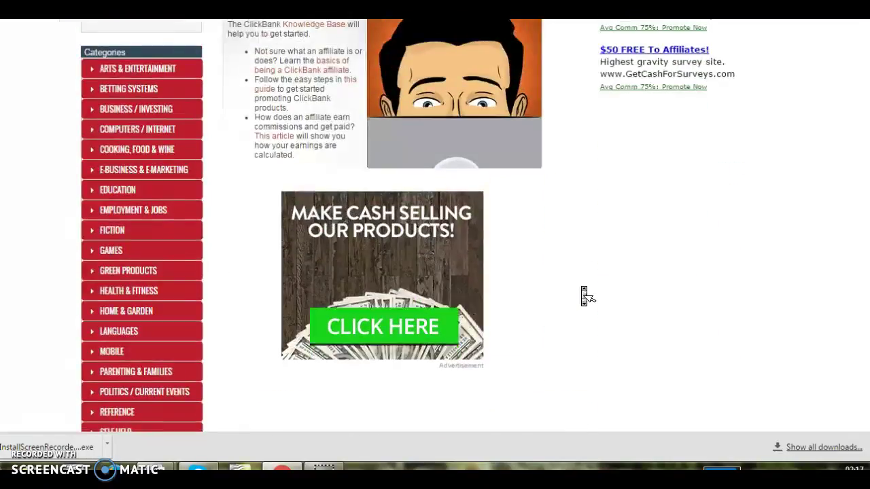
left_click(583, 294)
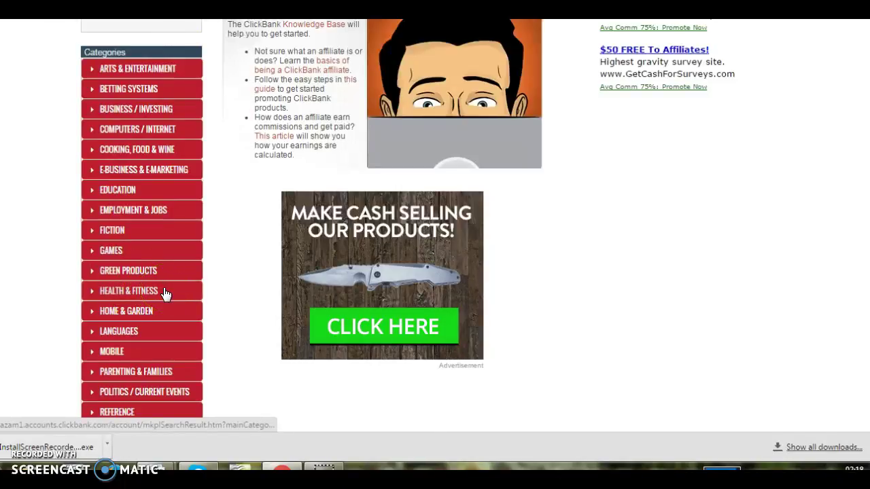
left_click(116, 191)
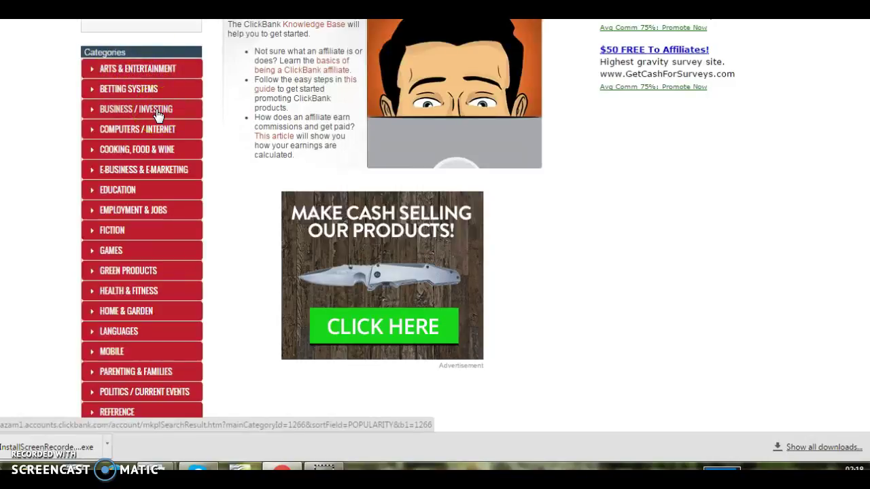
left_click(144, 318)
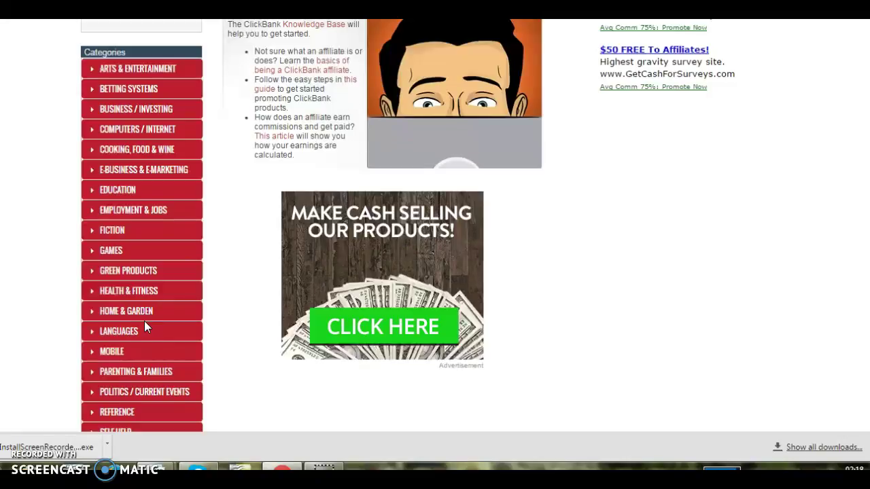
left_click(148, 290)
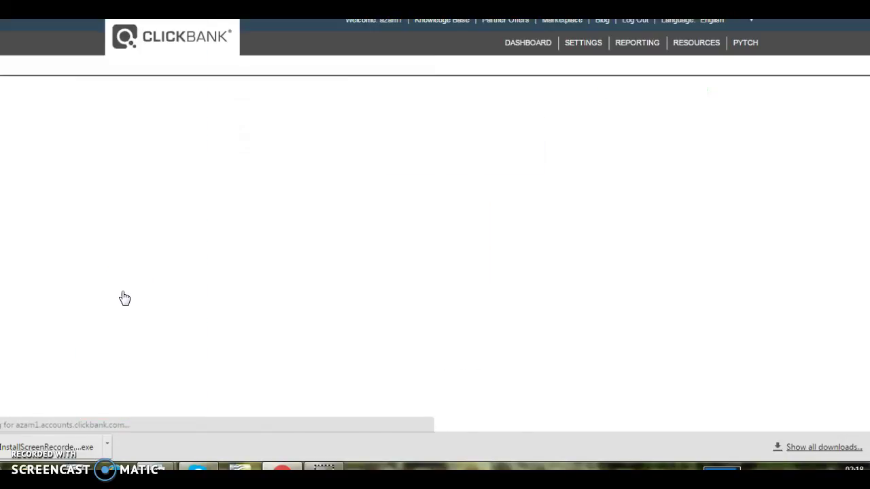
left_click(211, 288)
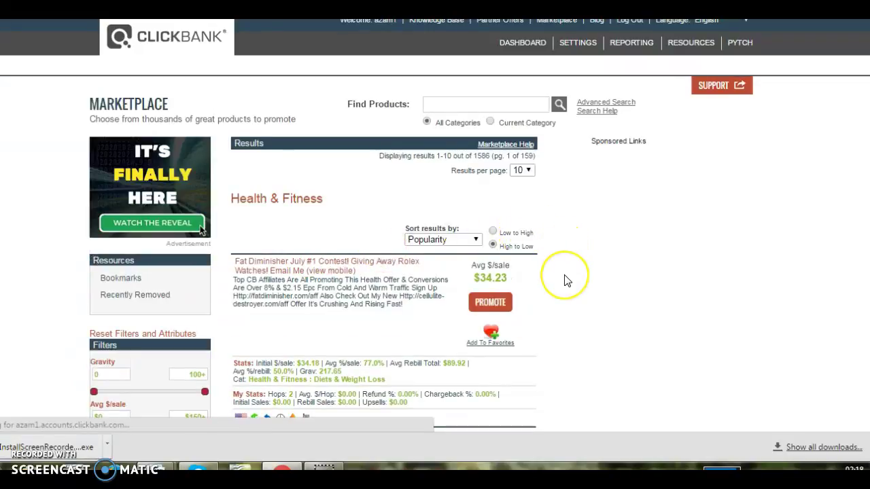
Look over the Health & Fitness product listings and their sales statistics
scroll(566, 282, "down", 6)
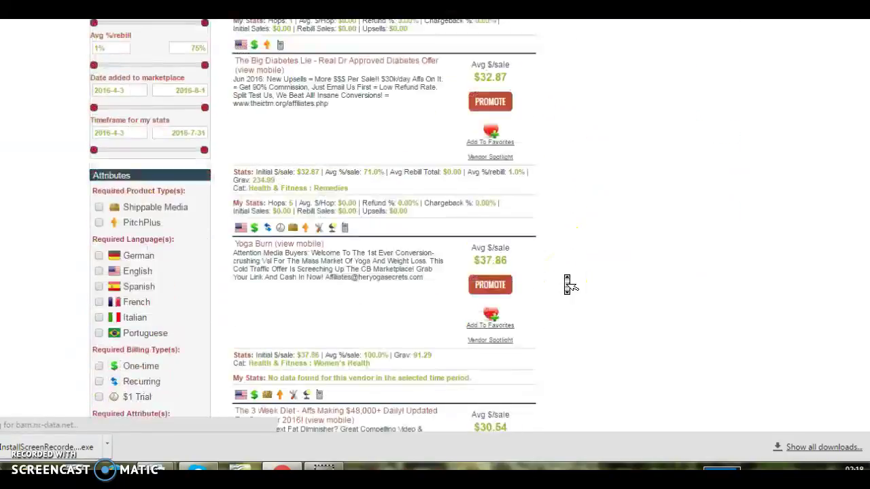
scroll(567, 282, "up", 6)
left_click(544, 275)
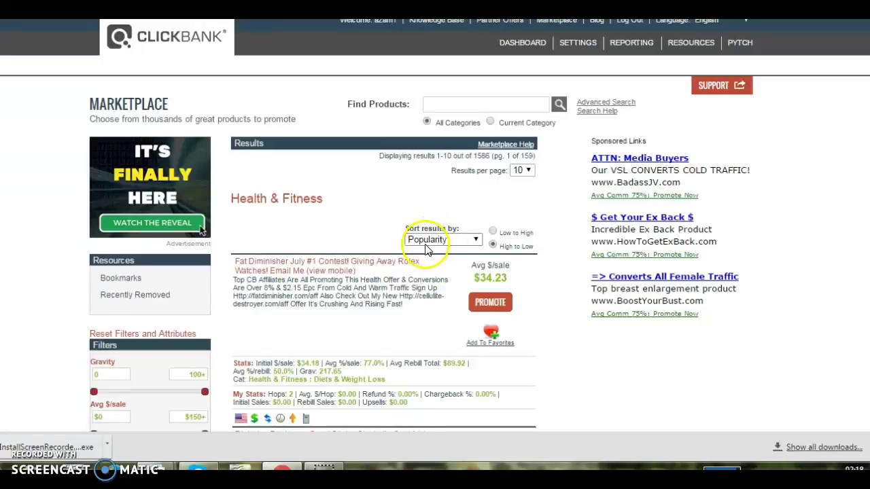